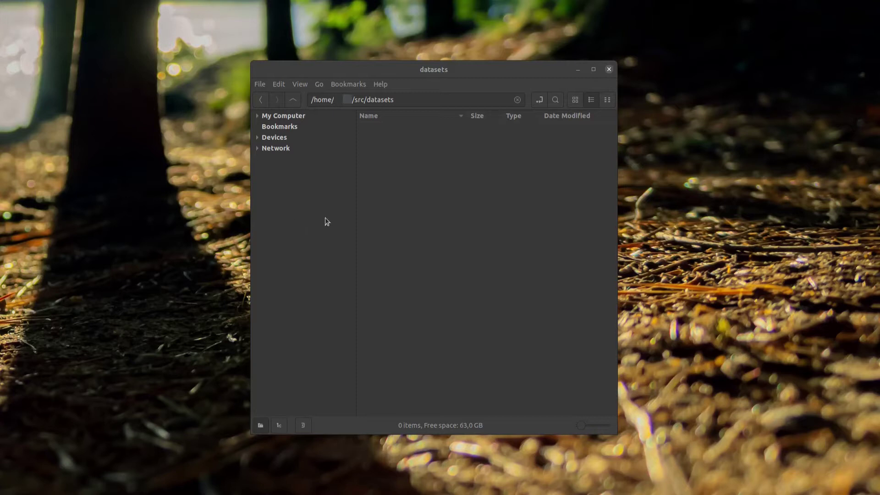
Step: Create a folder named 20220710 inside the datasets directory and open it
right_click(422, 189)
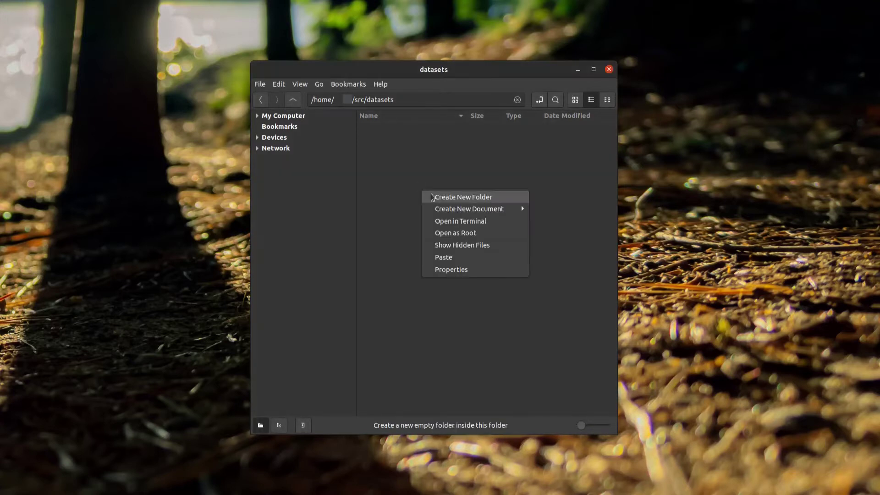
click(454, 200)
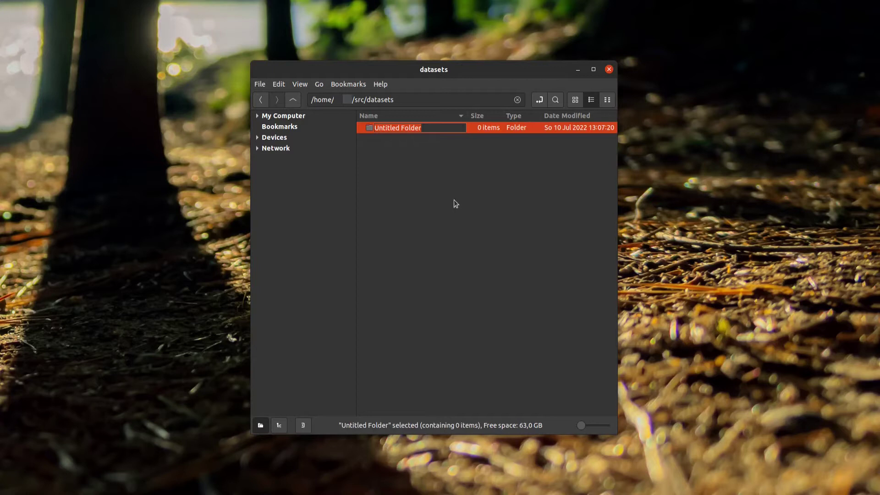
text(20220710)
key(Return)
key(Return)
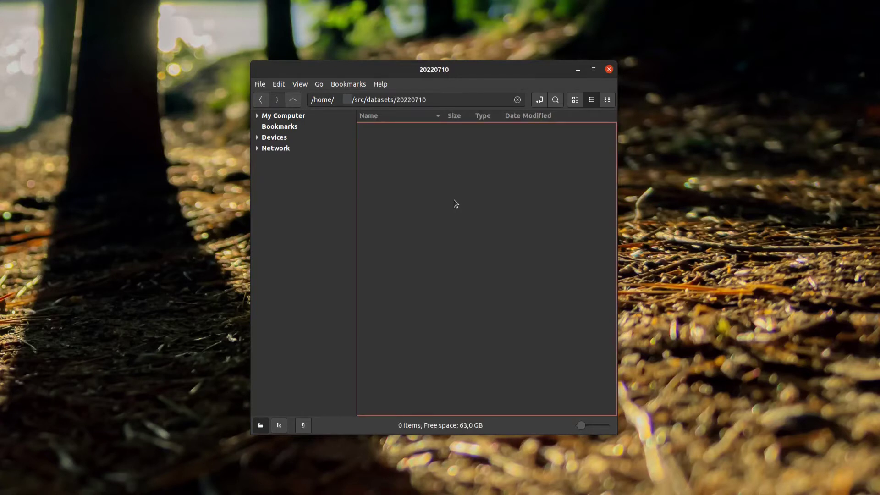
Step: Create a subfolder named Hero4, open it and paste the copied GoPro images into it
right_click(440, 202)
click(467, 210)
text(Hero4)
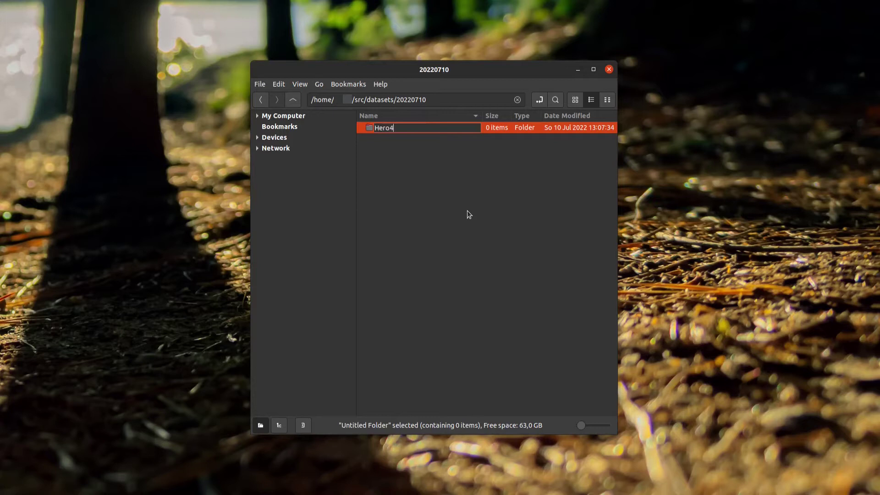
key(Return)
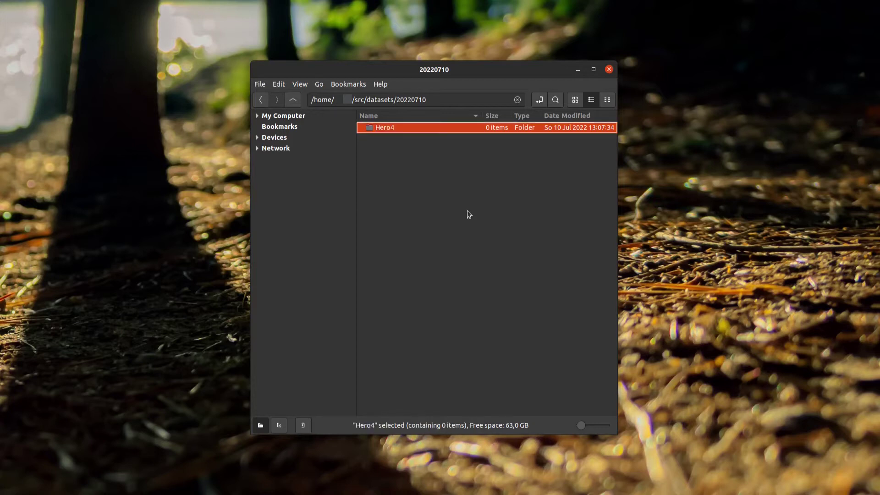
key(Return)
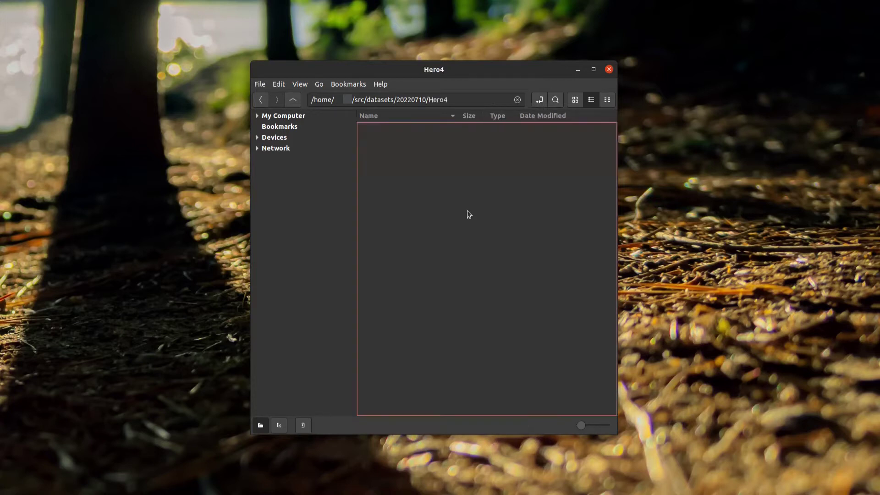
key(ctrl+v)
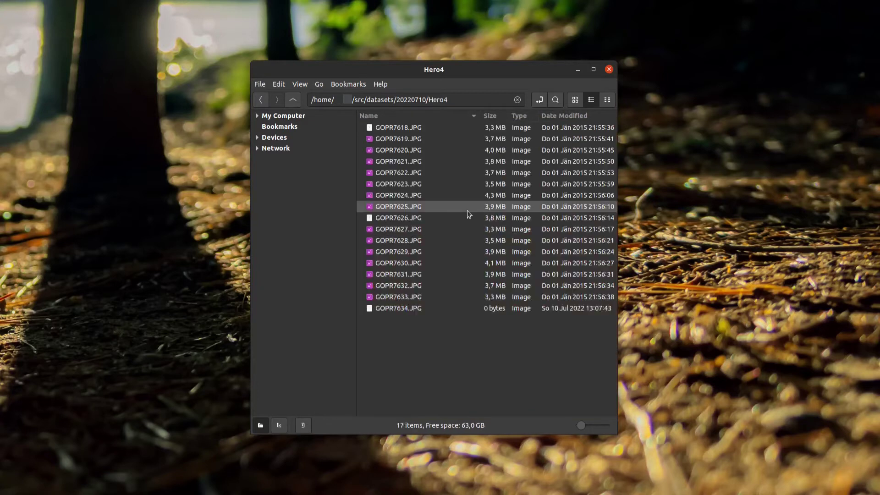
Step: Open GOPR7624.JPG in the image viewer, look through the following calibration photos and close the viewer
click(466, 210)
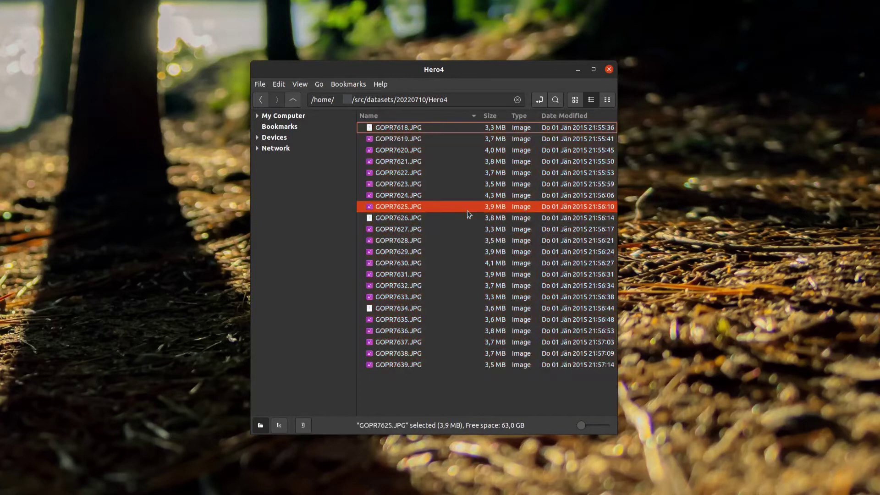
double_click(451, 192)
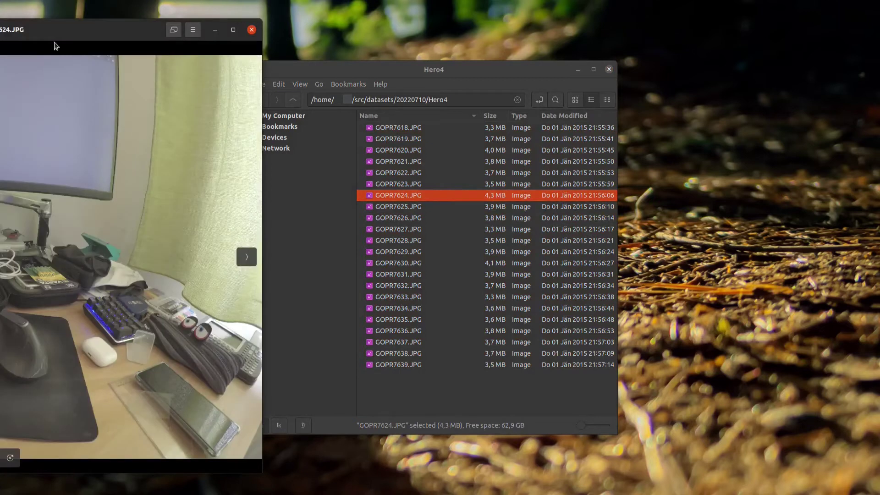
drag(55, 39, 407, 41)
key(Right)
key(Right)
key(Right)
key(Right)
key(Right)
key(Right)
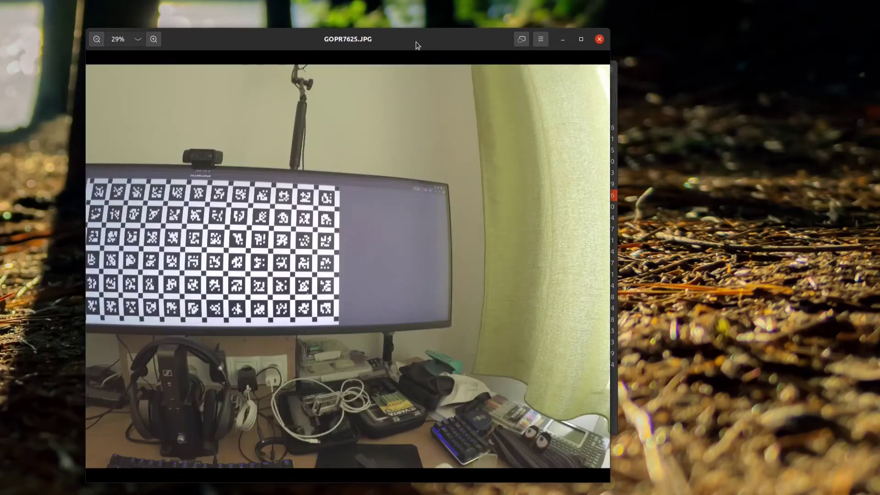
key(Right)
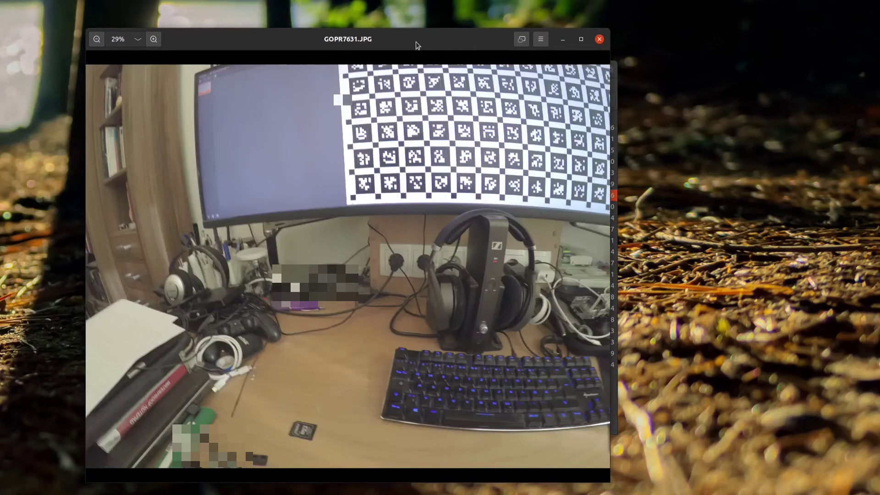
key(Escape)
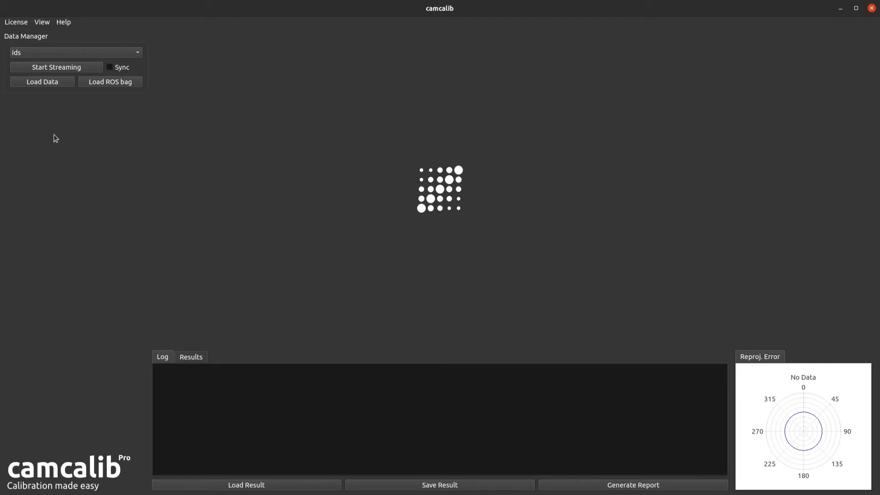
Step: Switch to camcalib and load the 20220710 folder as the data directory
click(46, 80)
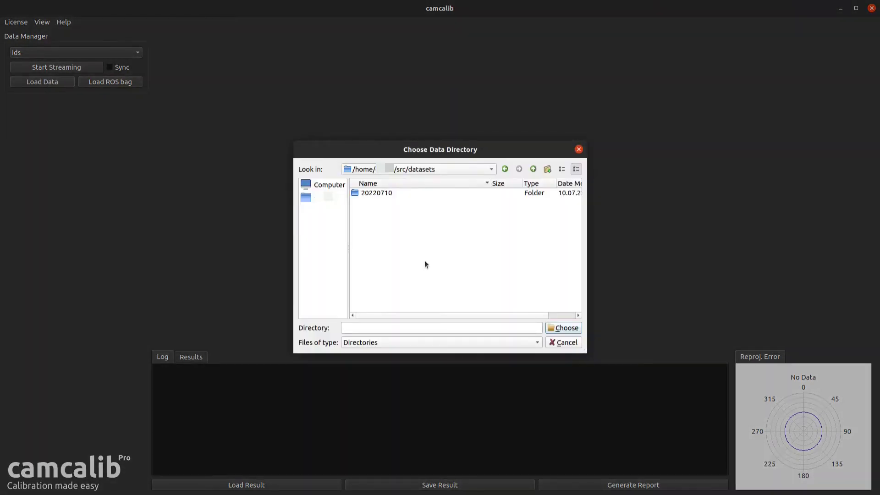
click(381, 193)
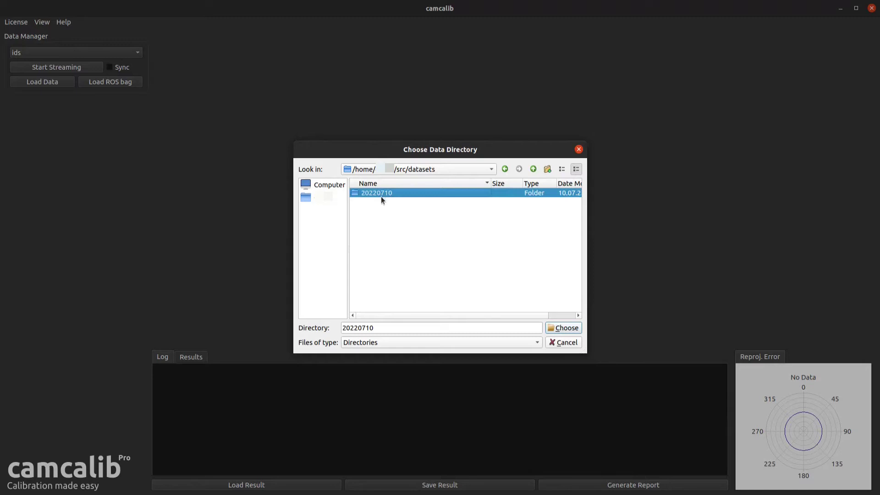
click(558, 328)
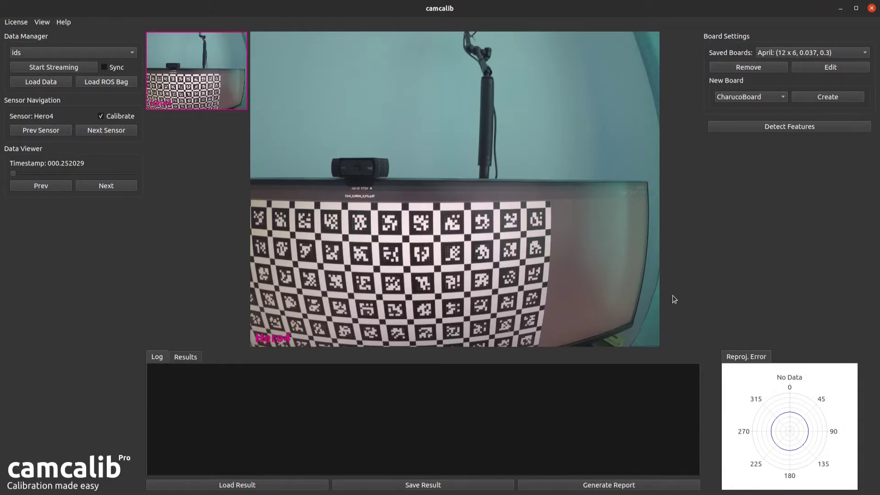
Step: Browse forward and back through the loaded Hero4 frames to examine the calibration images
click(129, 186)
click(129, 185)
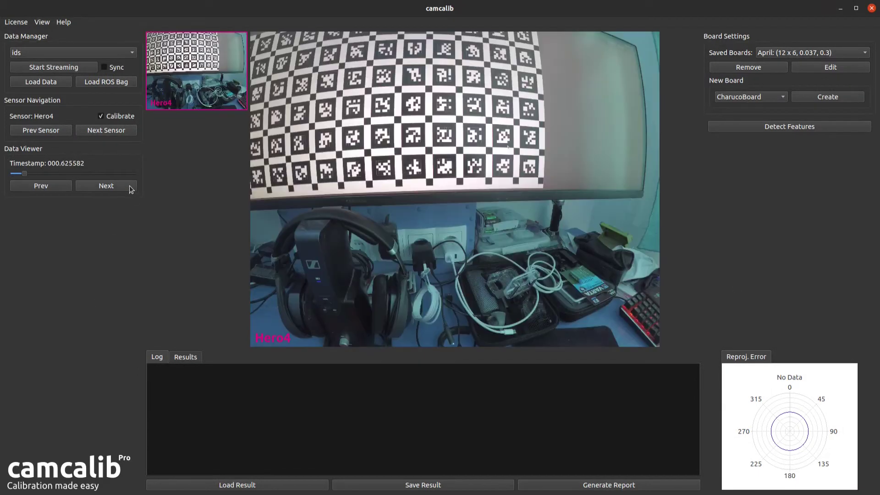
click(129, 186)
click(130, 185)
click(129, 186)
click(129, 186)
click(129, 185)
click(38, 188)
click(40, 188)
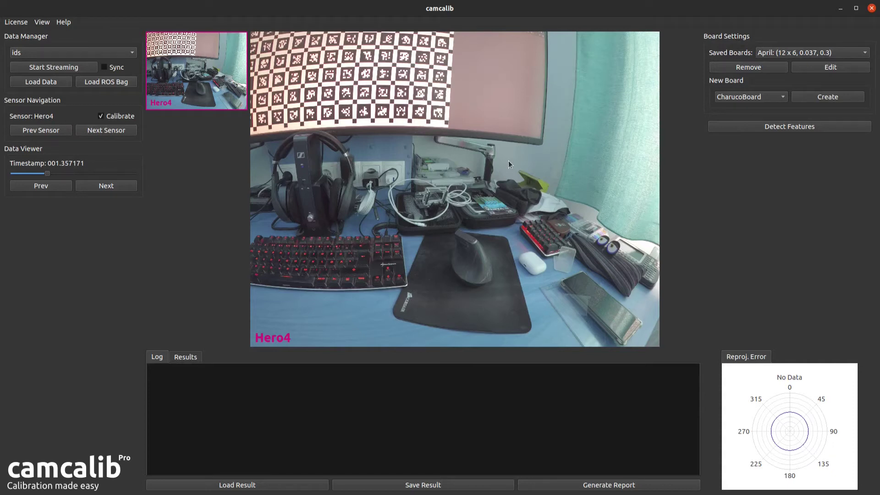
Step: Start a new AprilBoard definition with 12 columns and 6 rows
click(740, 97)
click(743, 110)
click(834, 100)
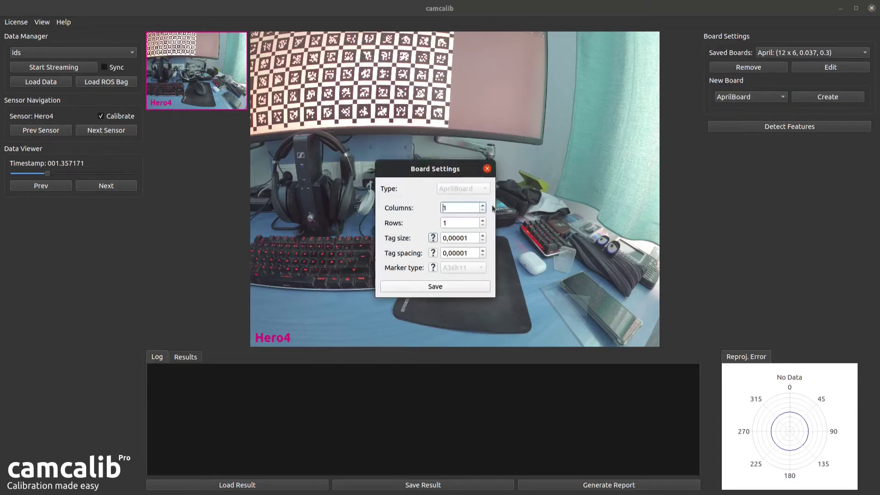
text(12)
key(Tab)
text(6)
Step: Set the board's tag size to 0,037 and tag spacing to 0,3, and save the board
drag(452, 238, 474, 238)
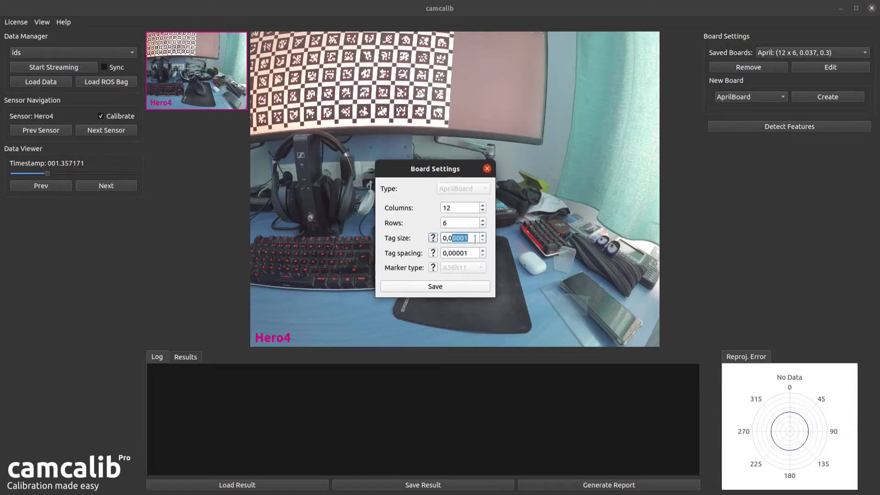
text(37)
double_click(450, 253)
text(3)
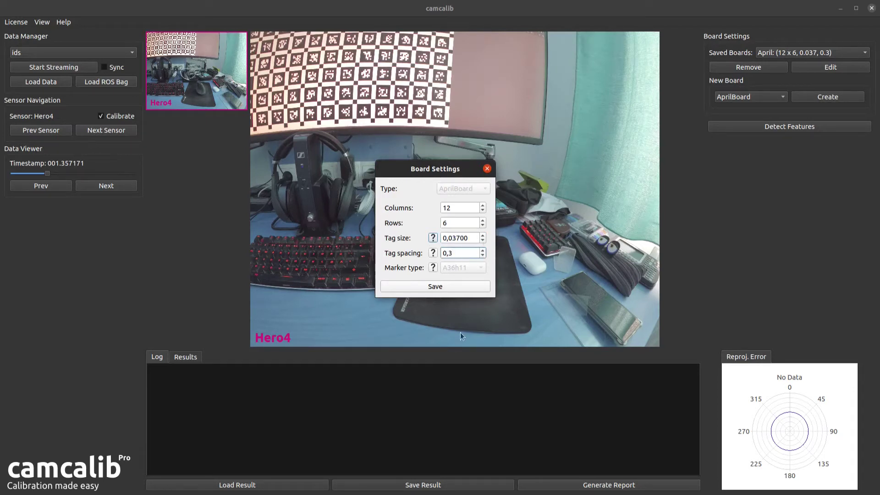
click(429, 288)
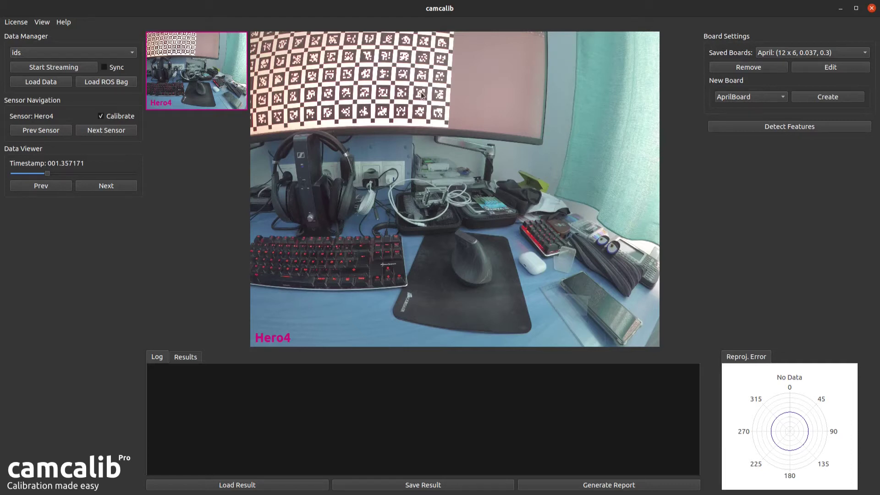
Step: Detect the April board features in the Hero4 images and inspect the marked corners up close
click(758, 129)
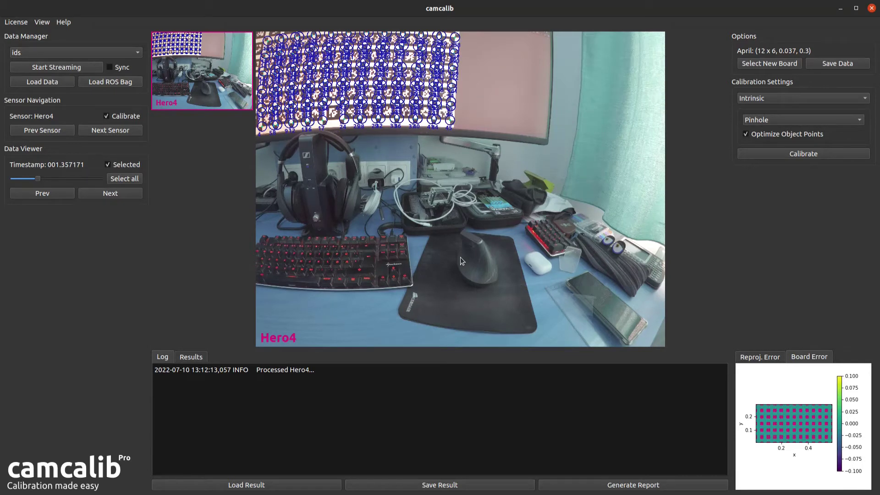
scroll(393, 87, up, 3)
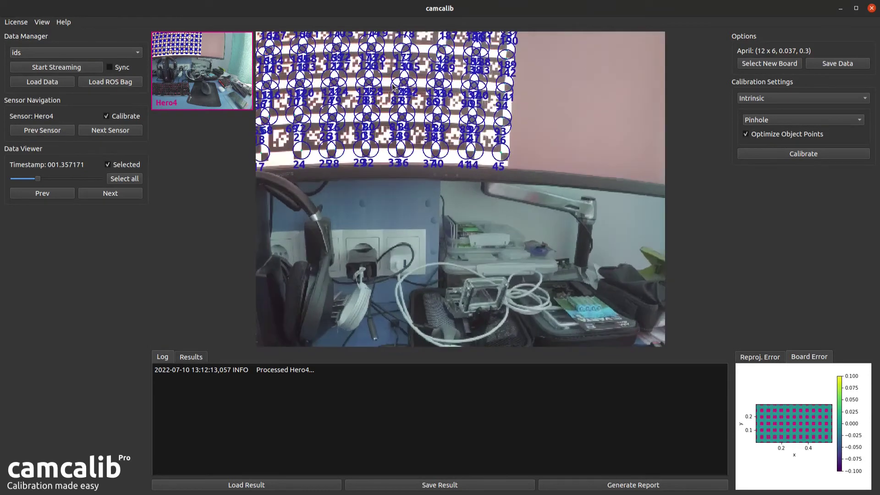
scroll(393, 87, up, 2)
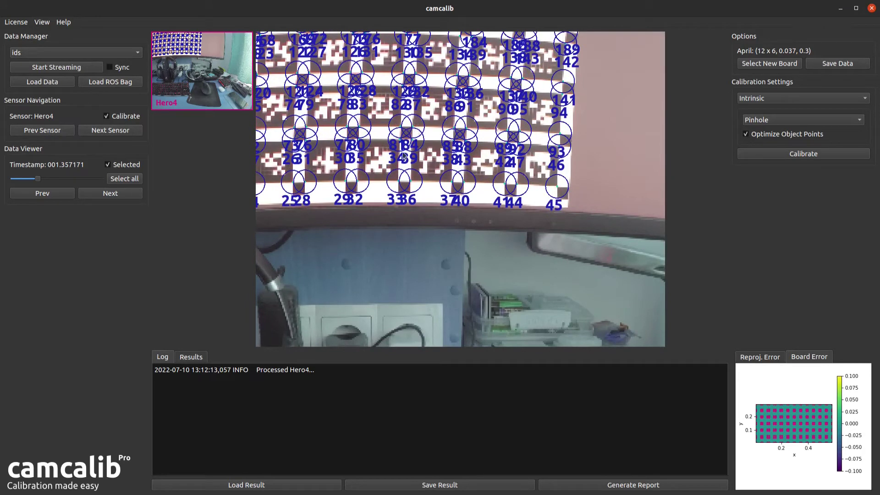
scroll(490, 166, down, 5)
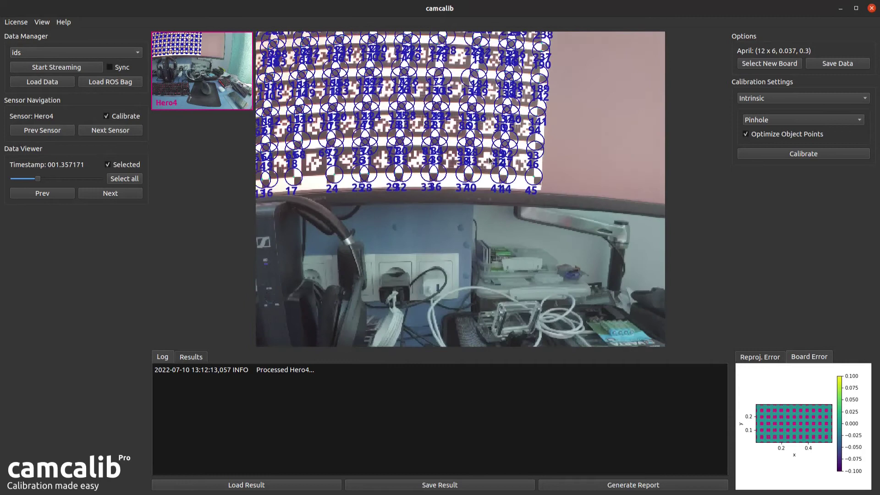
Step: Page forward through the Hero4 frames to check the detected board features in each image
click(127, 194)
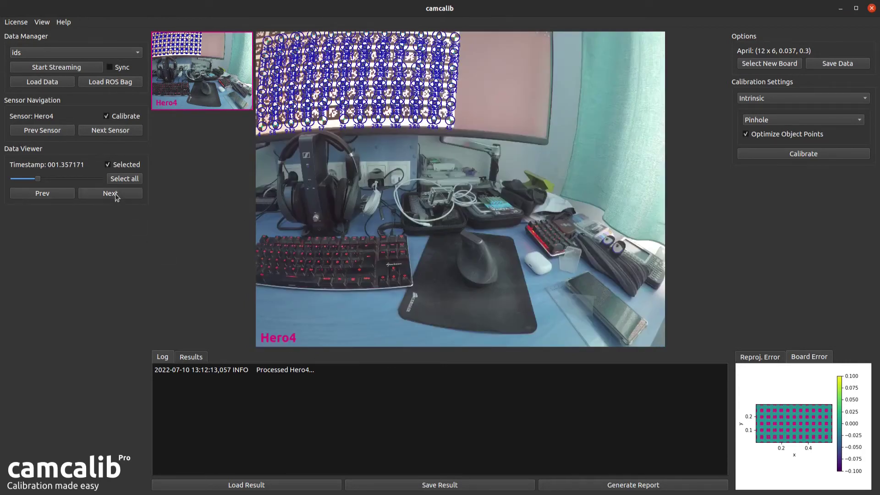
click(116, 194)
click(116, 194)
click(116, 194)
click(116, 194)
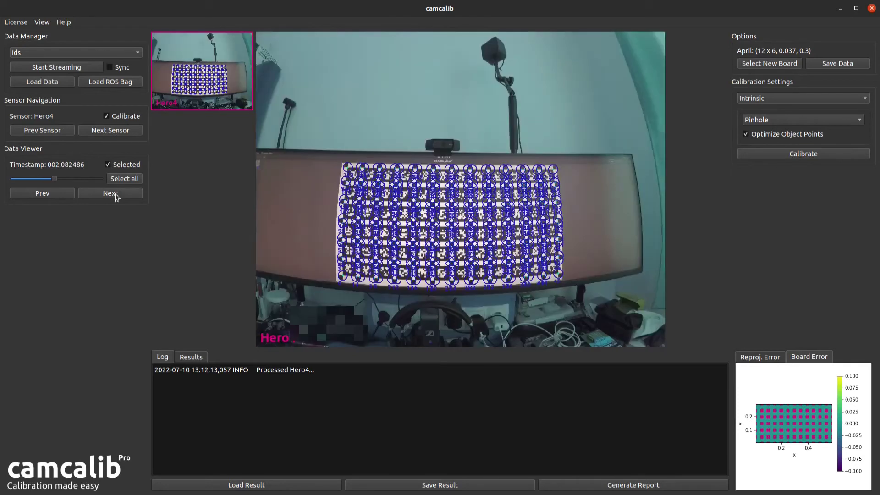
click(116, 195)
click(116, 195)
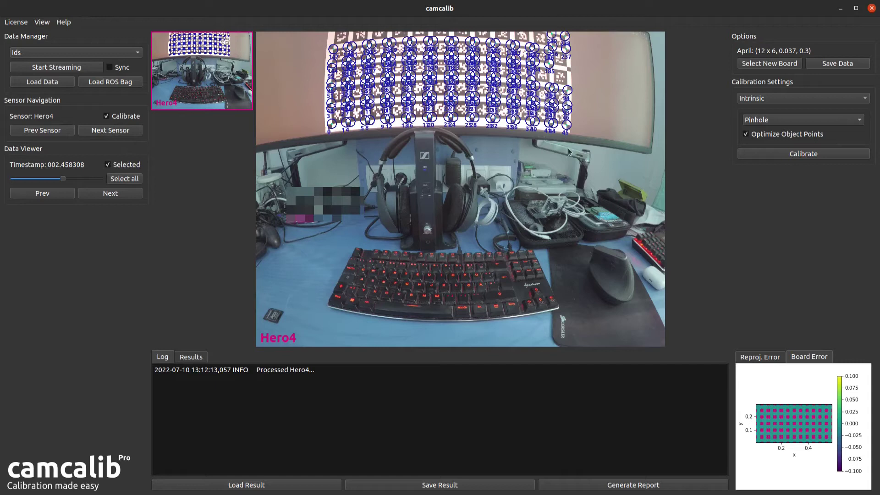
Step: Choose the KannalaBrandt camera model and run the intrinsic calibration with object point optimization enabled
click(793, 120)
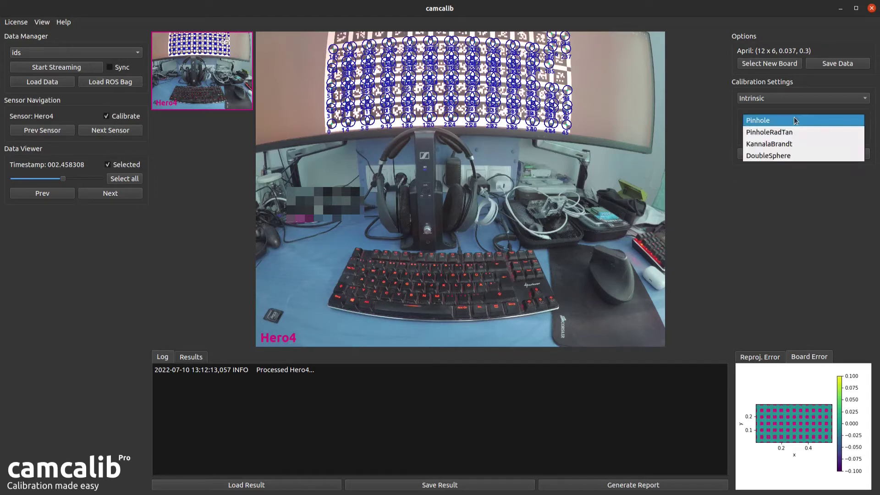
click(799, 144)
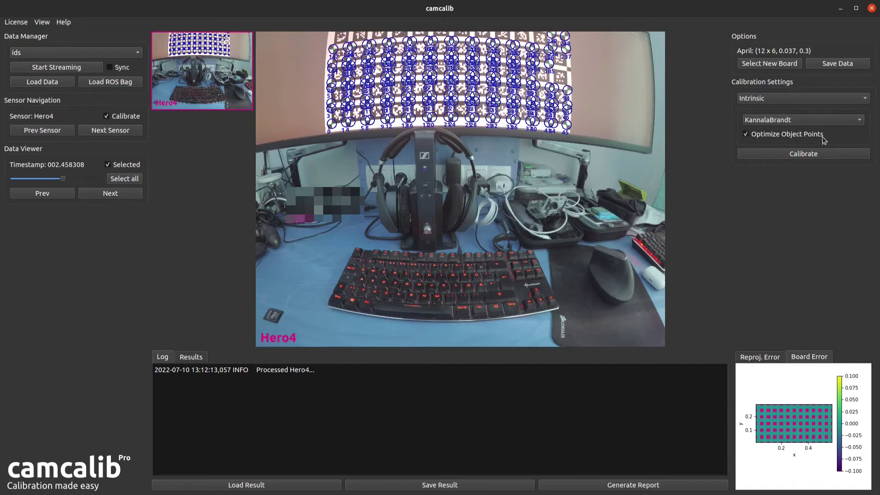
click(785, 159)
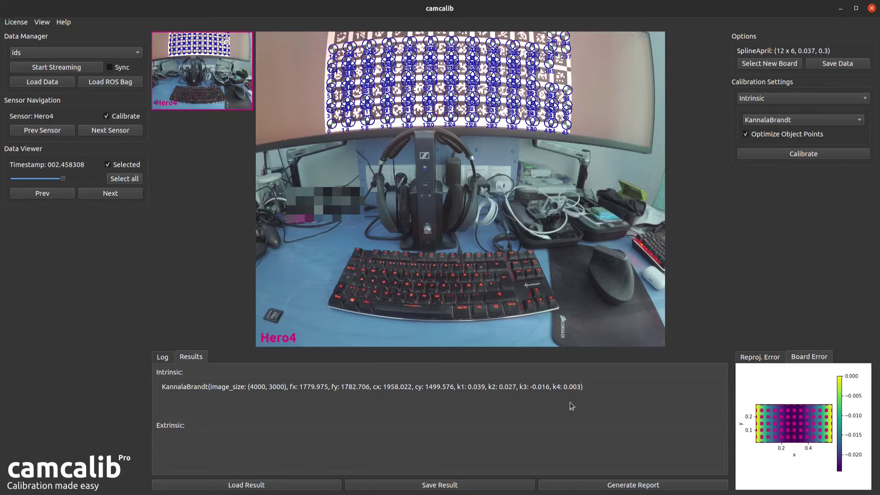
Step: Save the calibration result as a YAML file named intrinsics in the 20220710 folder
click(440, 487)
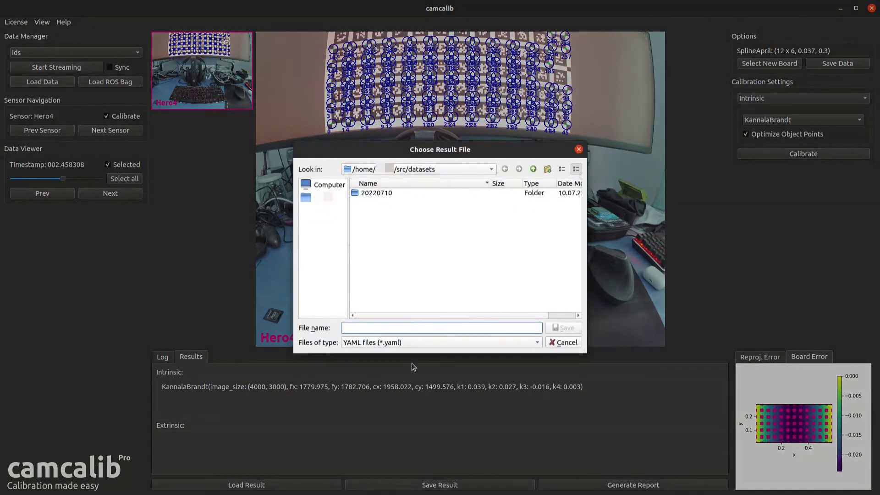
double_click(386, 194)
text(intrinsics)
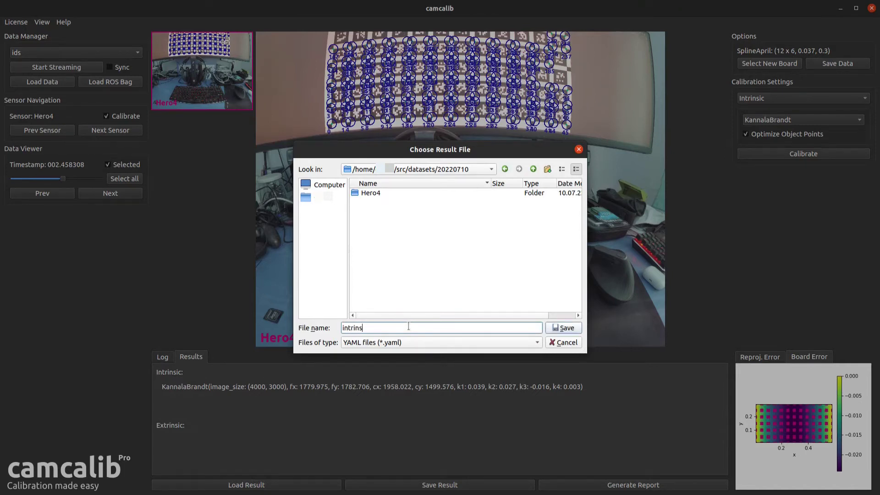
key(Return)
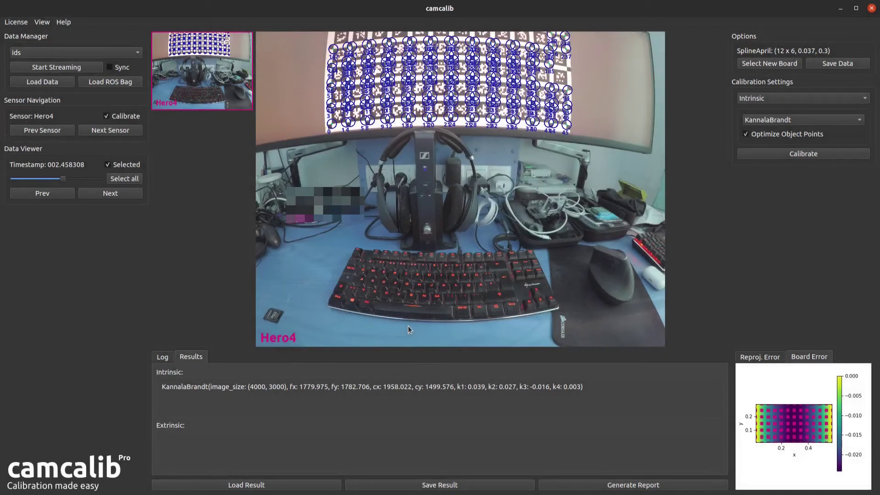
Step: Generate the calibration report as report.pdf in the 20220710 folder, then close the calibration program
click(599, 487)
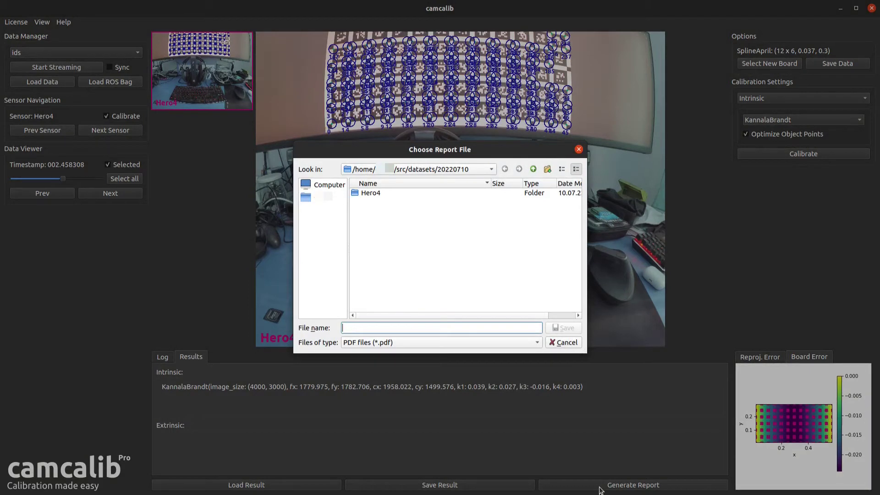
text(report.pdf)
key(Return)
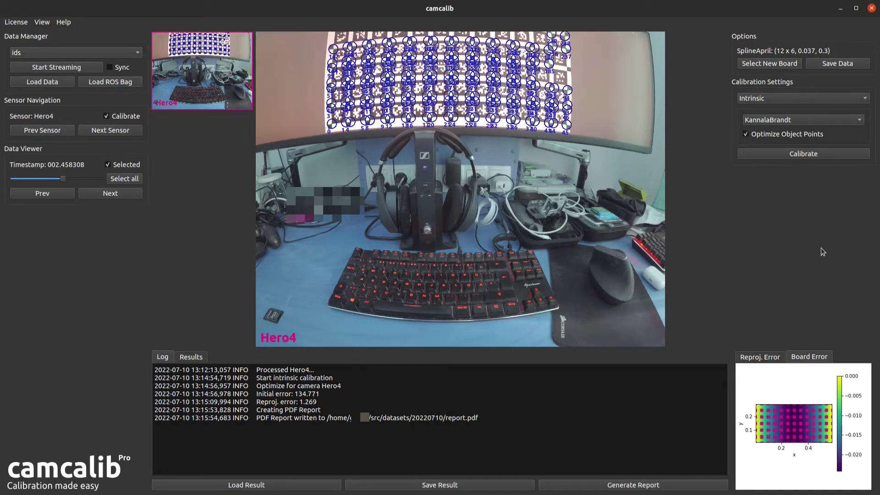
click(872, 8)
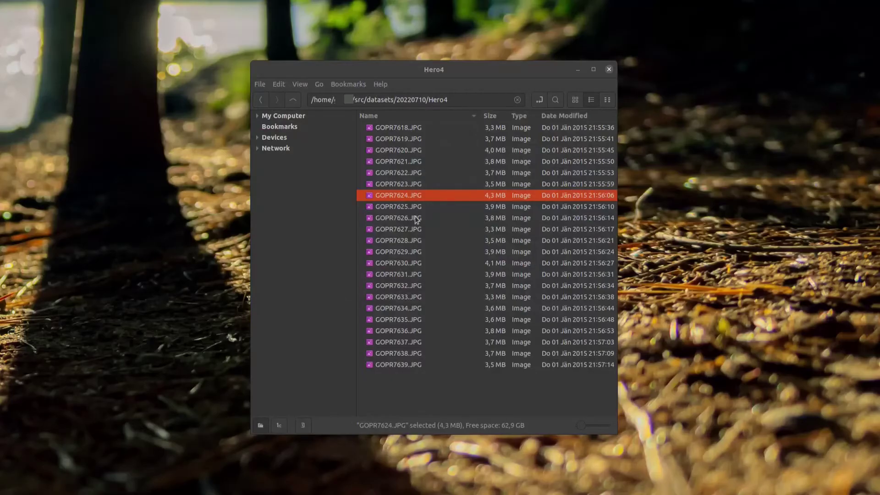
Step: Switch to the file manager, go up to the 20220710 folder and locate the saved intrinsics.yaml and report.pdf files
click(293, 99)
click(436, 140)
click(436, 148)
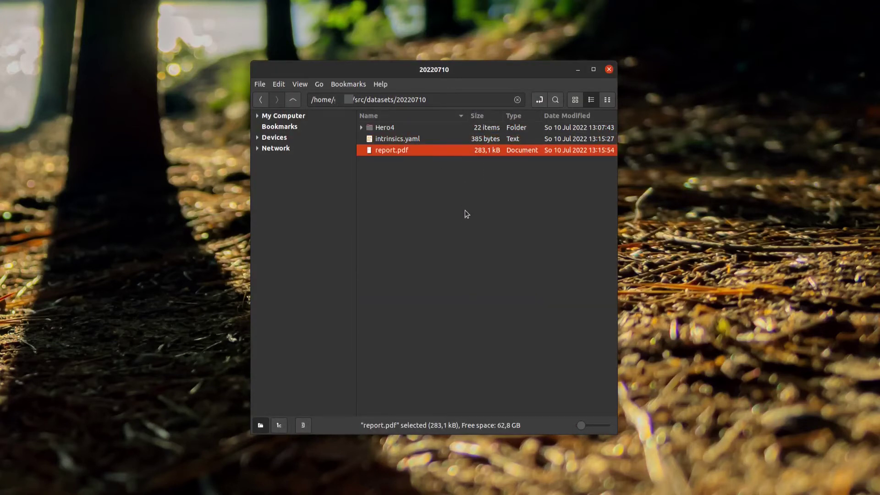
Step: Open intrinsics.yaml in the text editor, examine the focal, center and distortion parameters and the camera model type, and close it
double_click(413, 139)
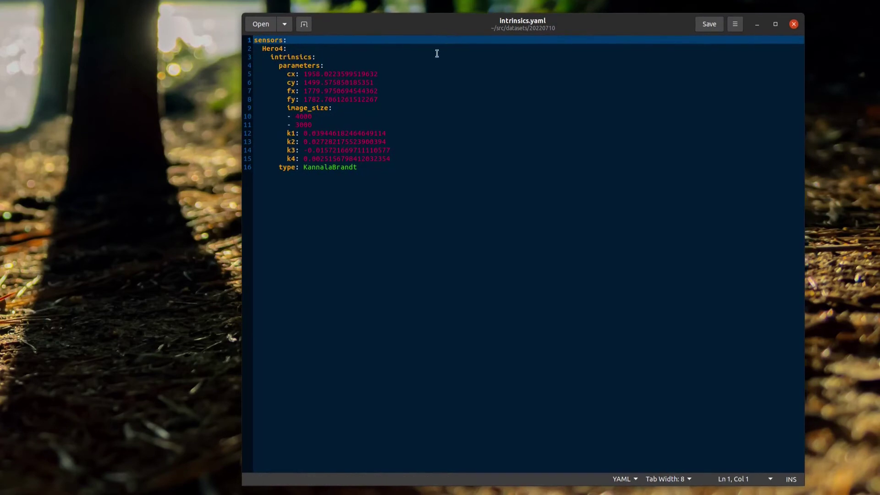
drag(287, 74, 390, 97)
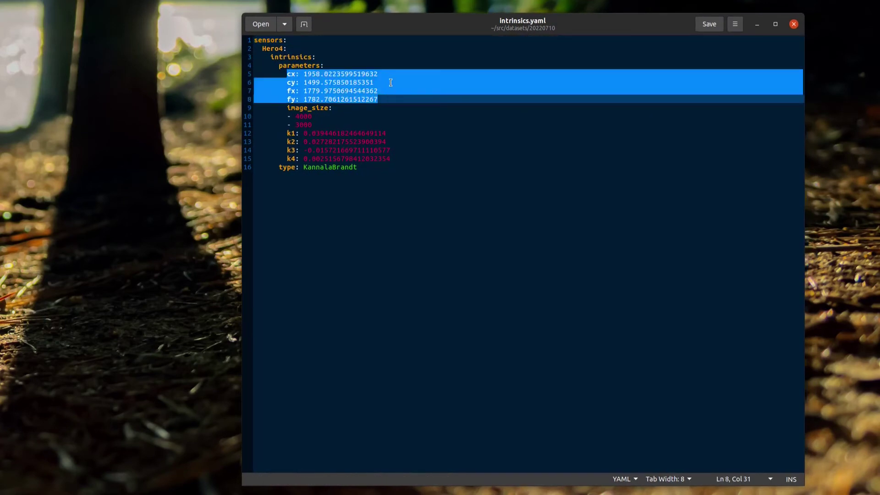
drag(390, 159, 209, 133)
drag(402, 168, 277, 168)
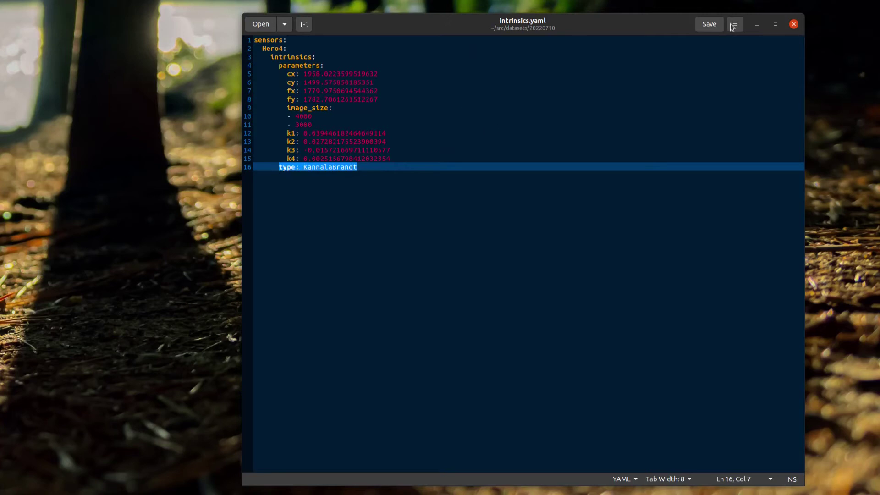
click(794, 24)
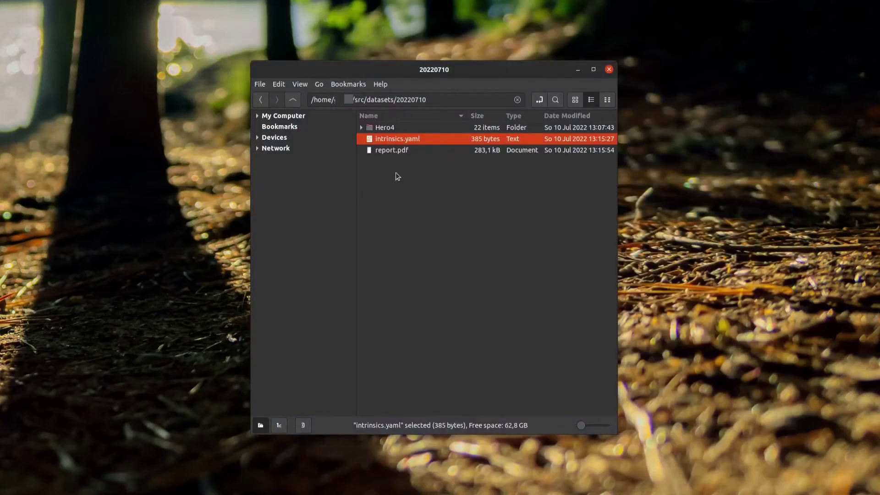
Step: Open report.pdf in the document viewer and review its summary, metadata, intrinsic results and board error plot
double_click(386, 154)
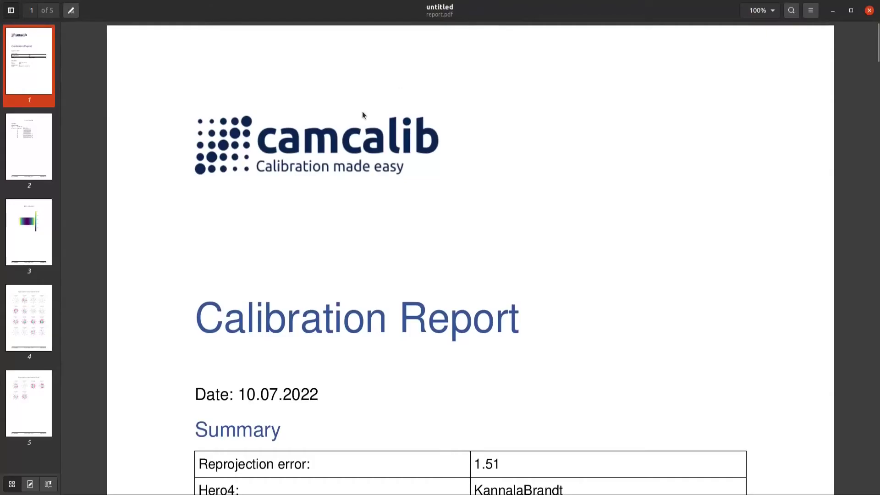
scroll(443, 321, down, 5)
scroll(444, 321, down, 2)
scroll(446, 319, up, 2)
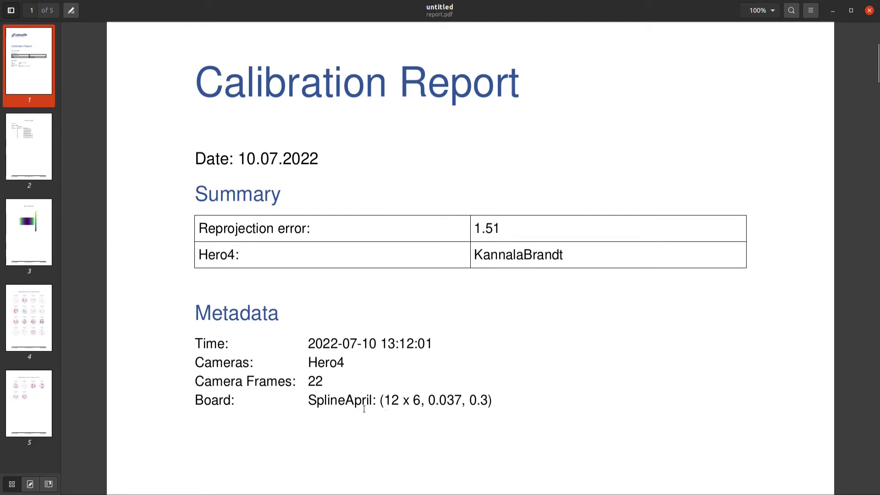
scroll(491, 387, down, 10)
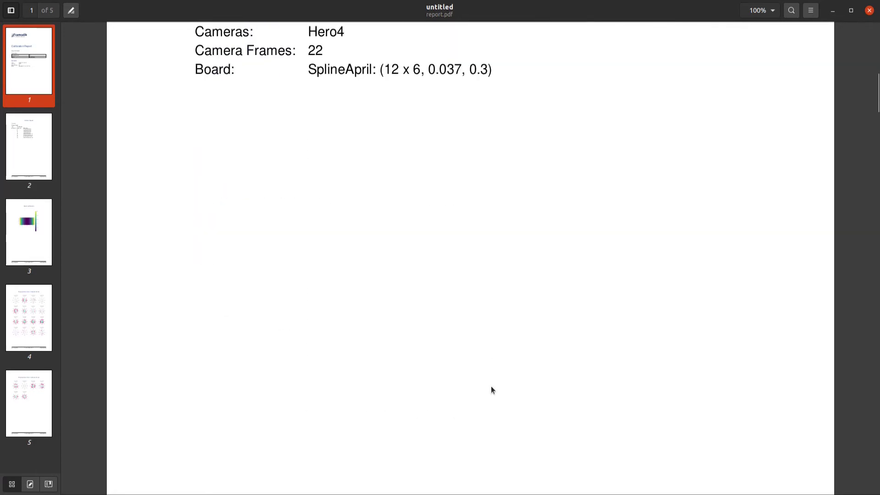
scroll(492, 389, down, 15)
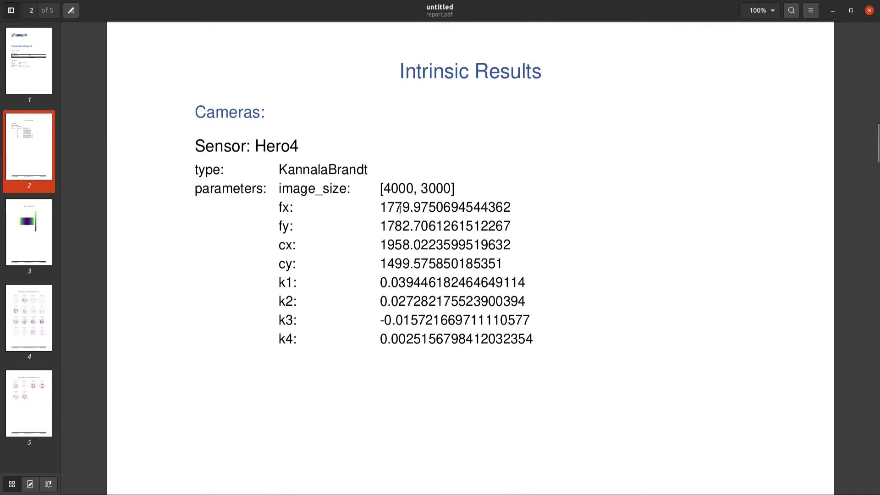
scroll(403, 220, down, 15)
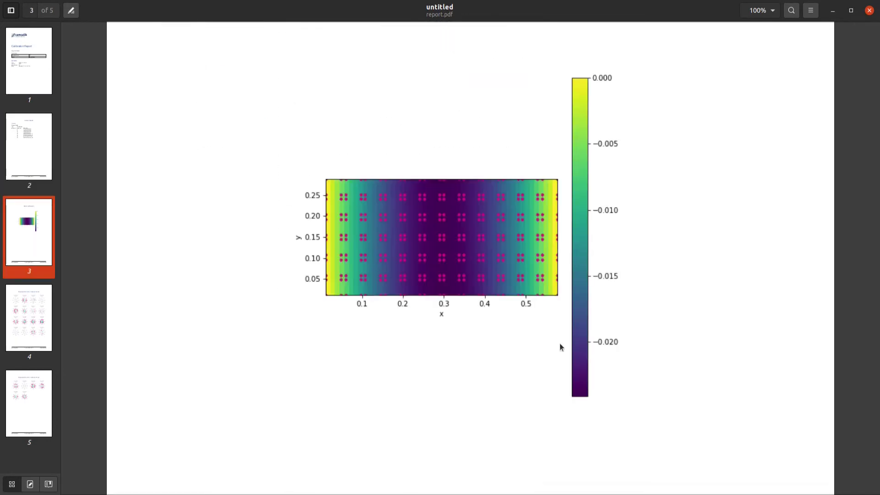